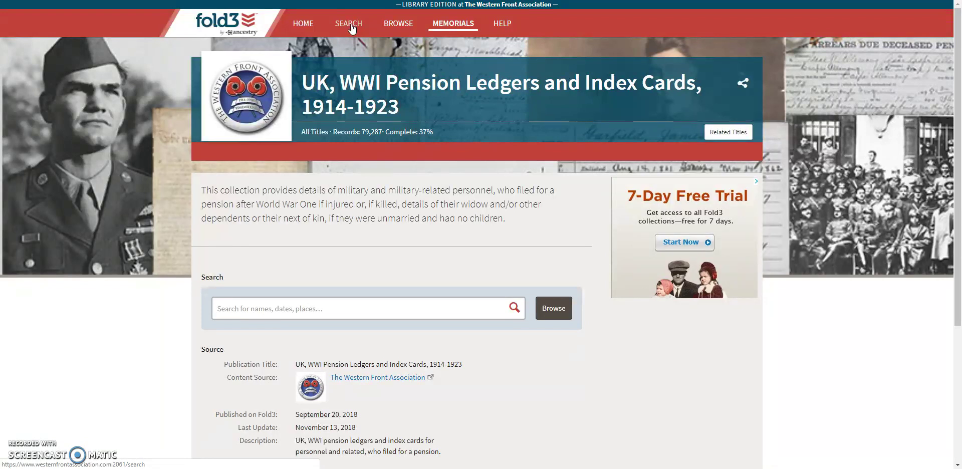
# - Open the record search page and expand its advanced search fields
pyautogui.click(351, 25)
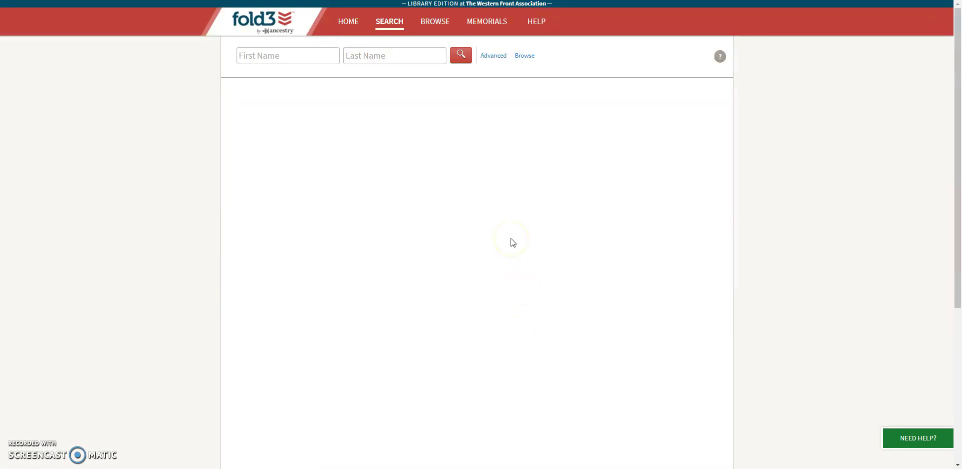
pyautogui.click(485, 56)
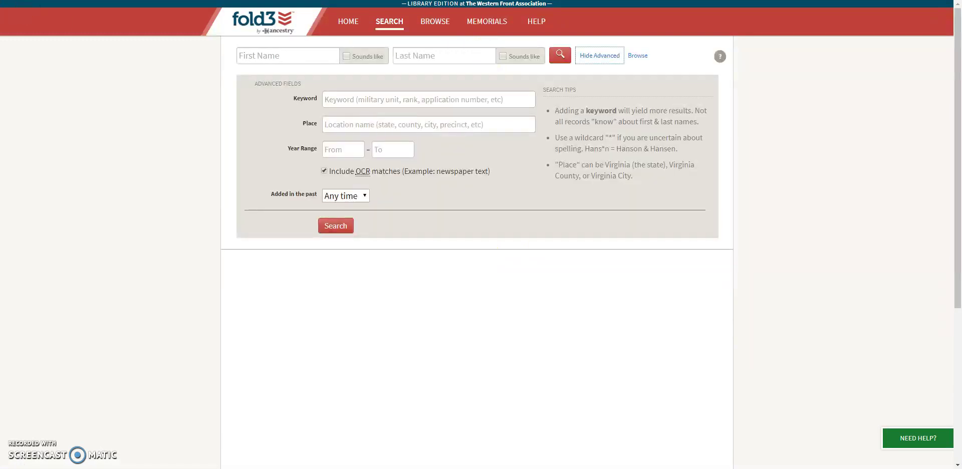
pyautogui.click(276, 56)
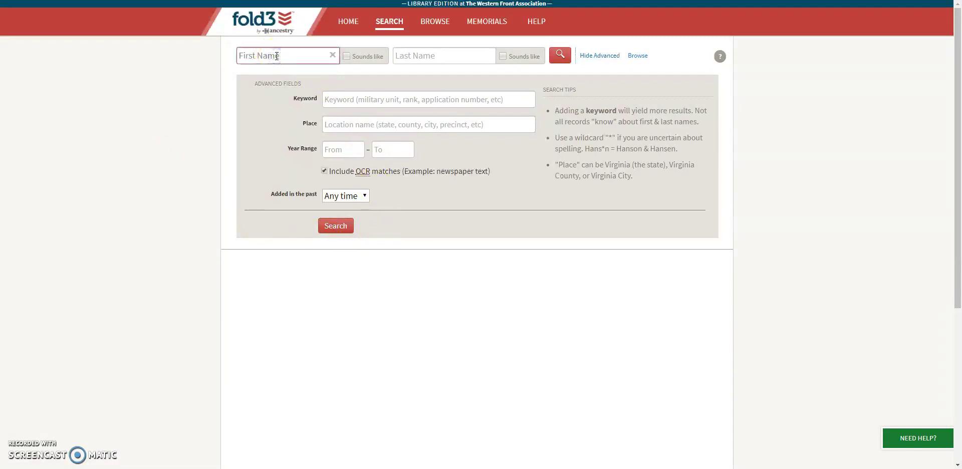
pyautogui.click(423, 59)
pyautogui.click(377, 98)
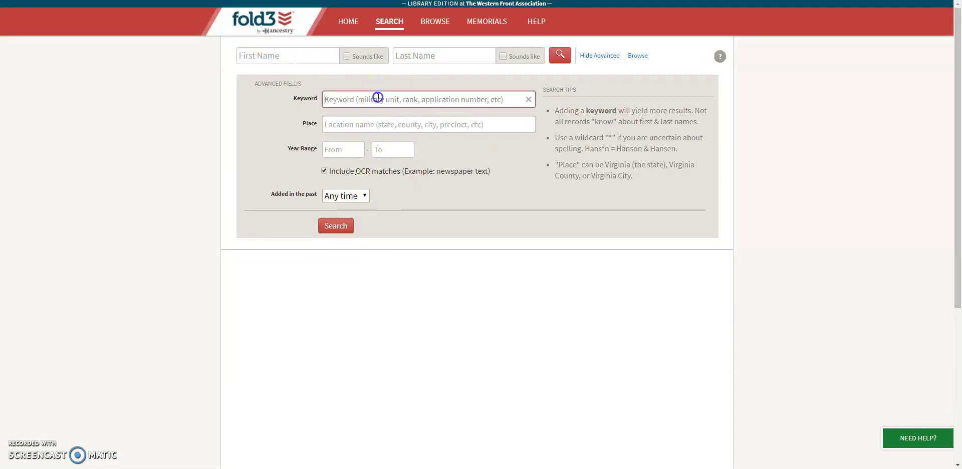
pyautogui.click(350, 126)
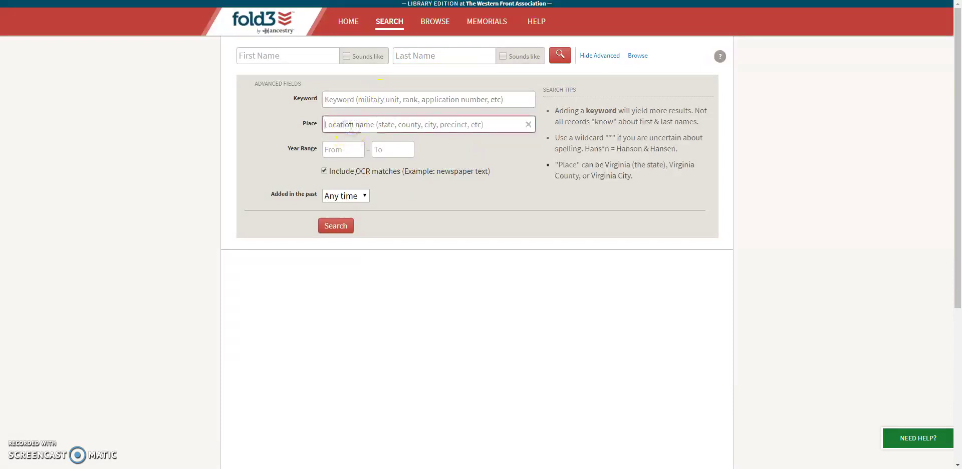
pyautogui.click(315, 127)
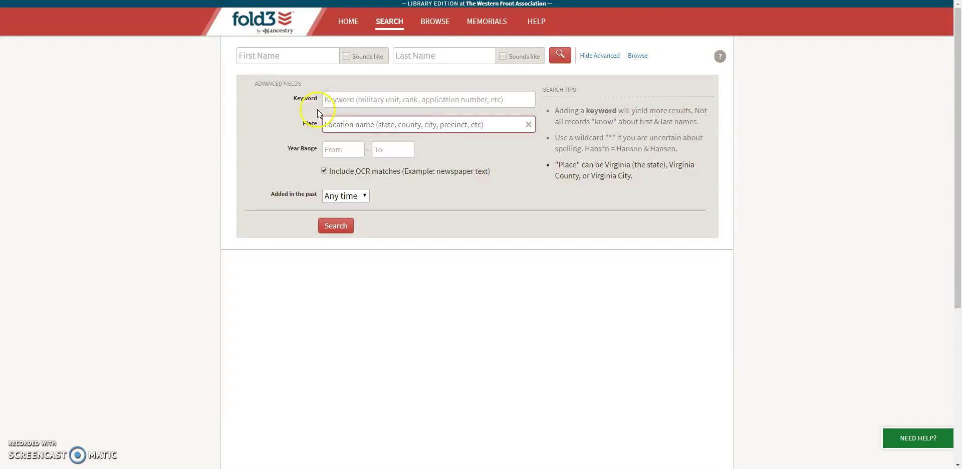
pyautogui.click(342, 101)
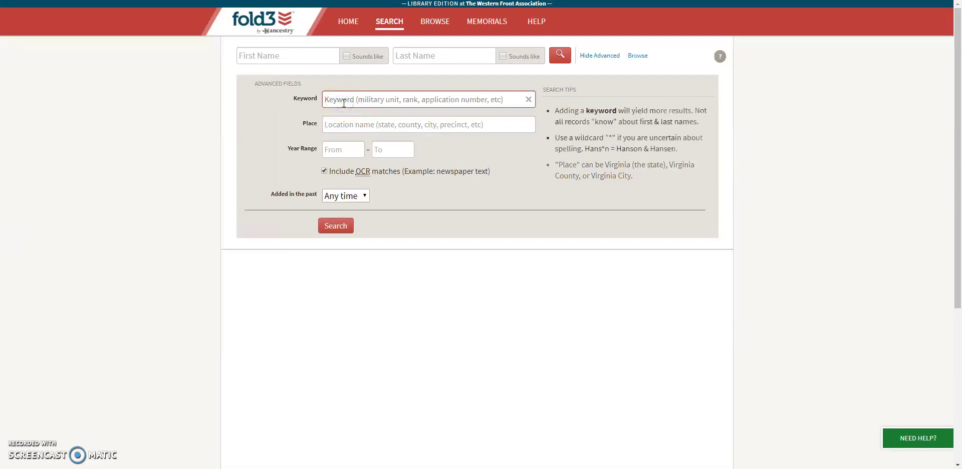
# - Search the records for the soldier's last name combined with the regiment keyword KOYLI
pyautogui.click(414, 59)
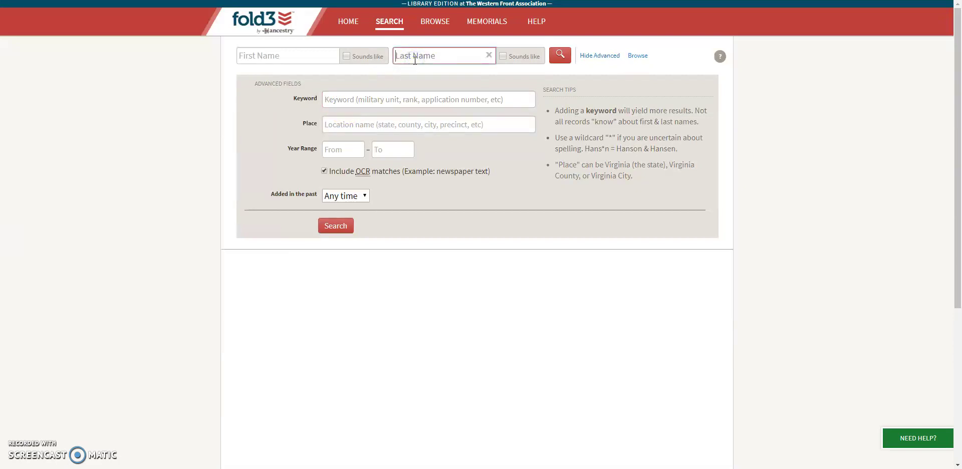
pyautogui.write('smith')
pyautogui.click(375, 95)
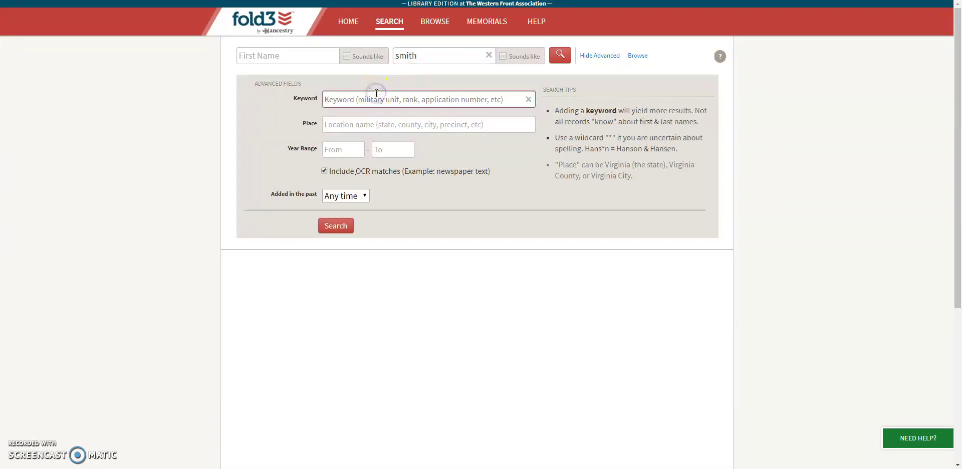
pyautogui.write('KOYLI')
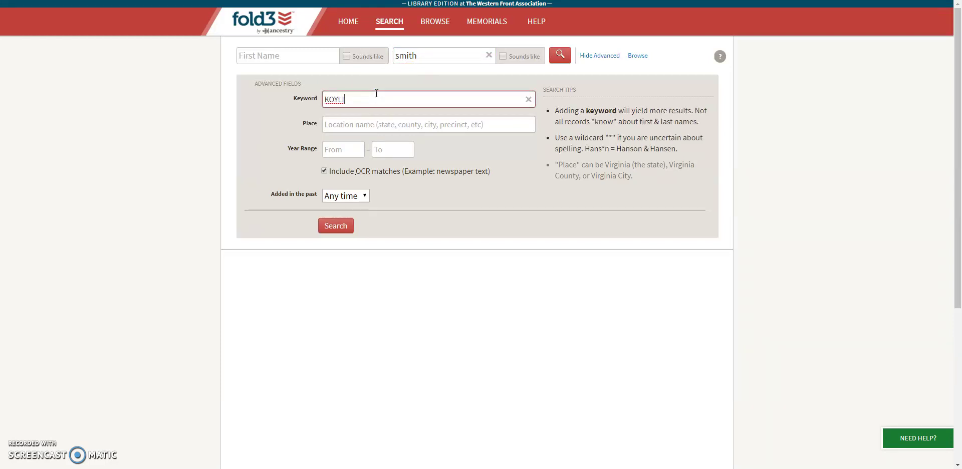
pyautogui.click(335, 228)
pyautogui.click(335, 229)
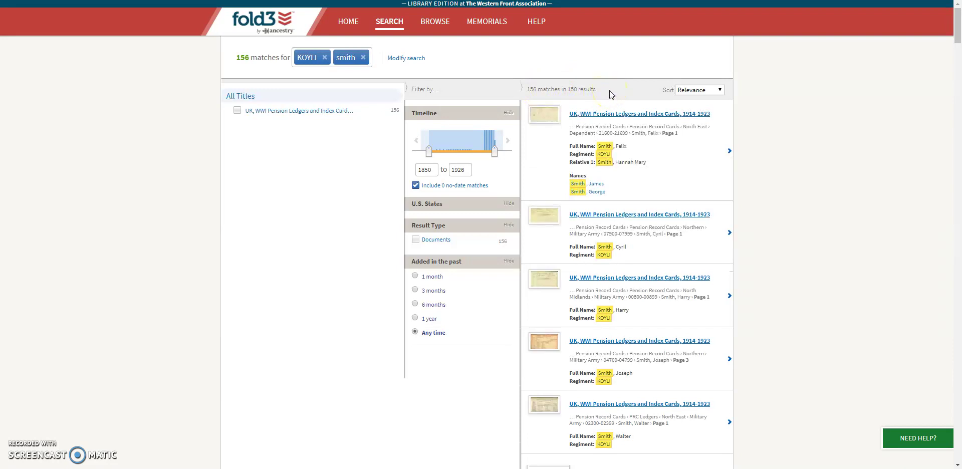
# - Modify the search to use the keyword K.O.Y.L.I. for the same last name and rerun it
pyautogui.click(406, 57)
pyautogui.doubleClick(374, 103)
pyautogui.write('K.O.Y')
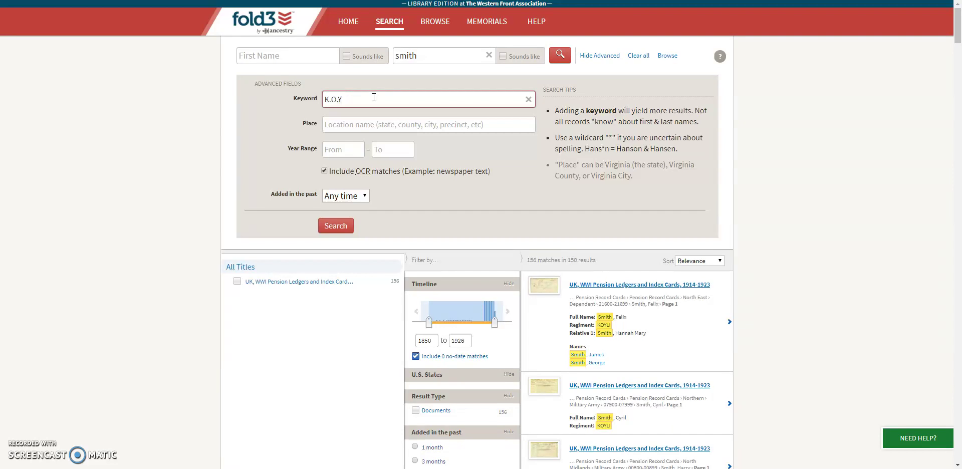
pyautogui.write('.LI.I.')
pyautogui.click(334, 226)
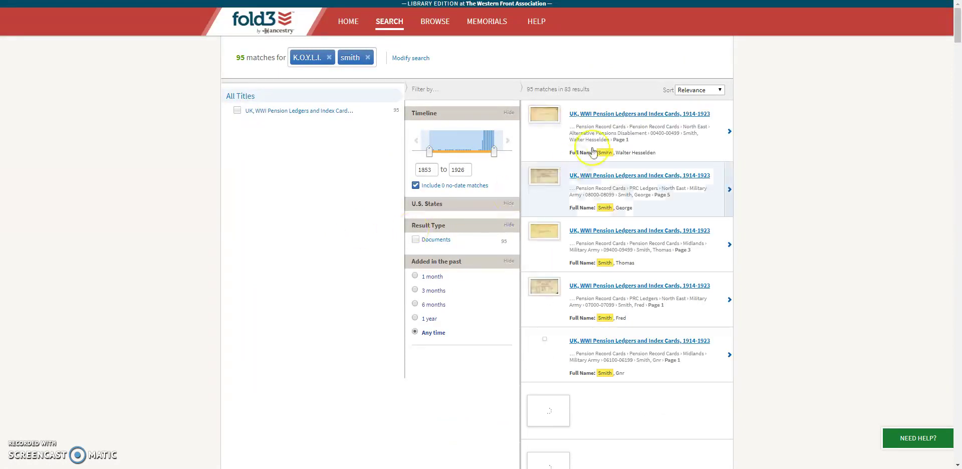
# - Rerun the search for the same last name with the keyword spaced out as K O Y L I
pyautogui.click(419, 58)
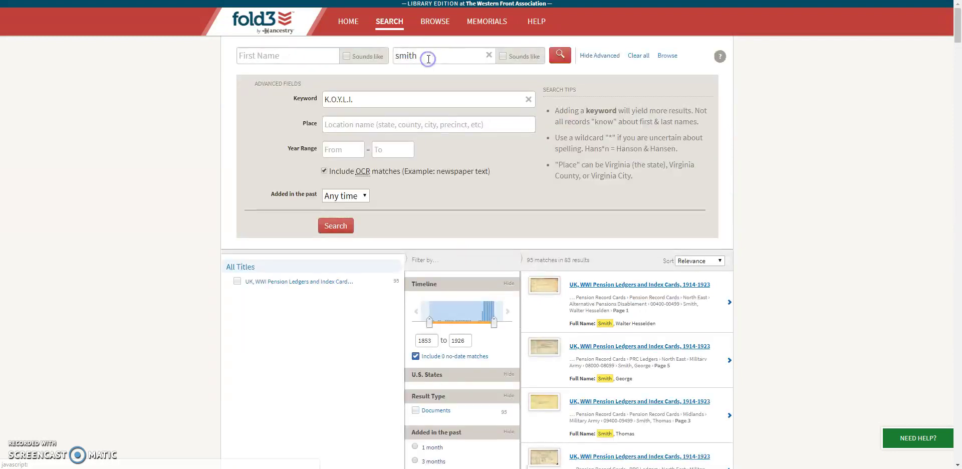
pyautogui.tripleClick(384, 98)
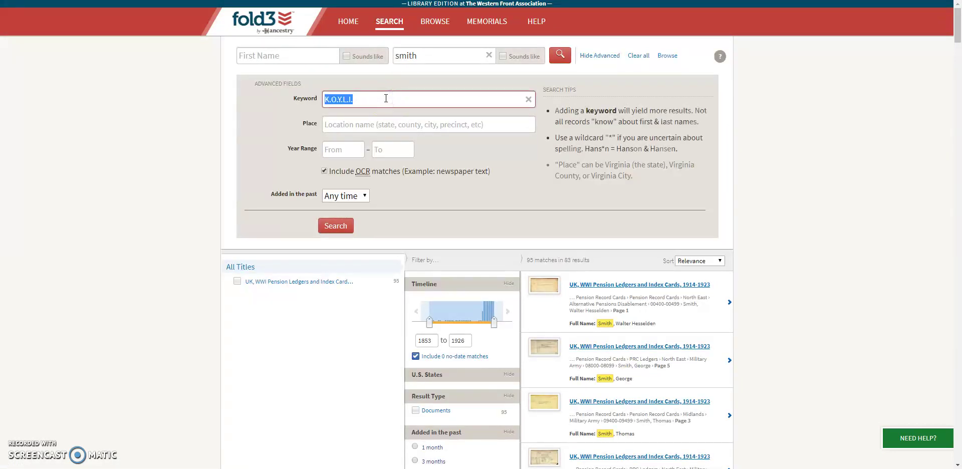
pyautogui.write('K O Y')
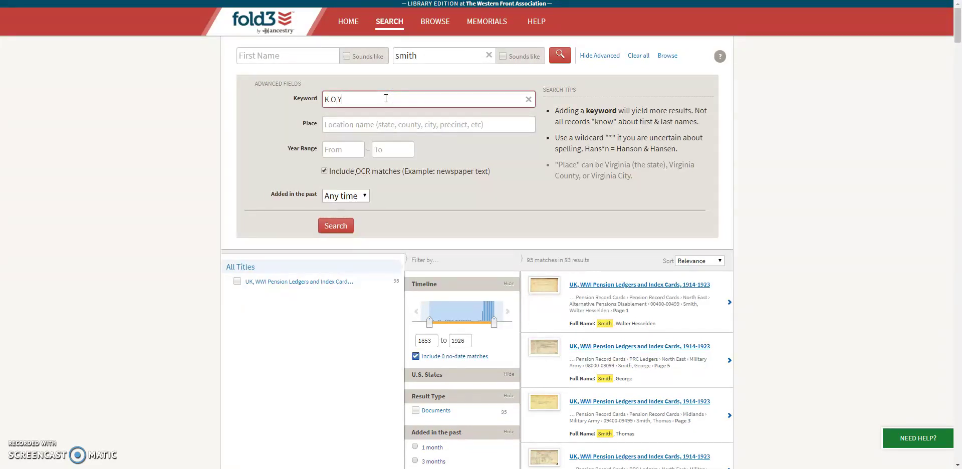
pyautogui.write(' L I')
pyautogui.click(344, 226)
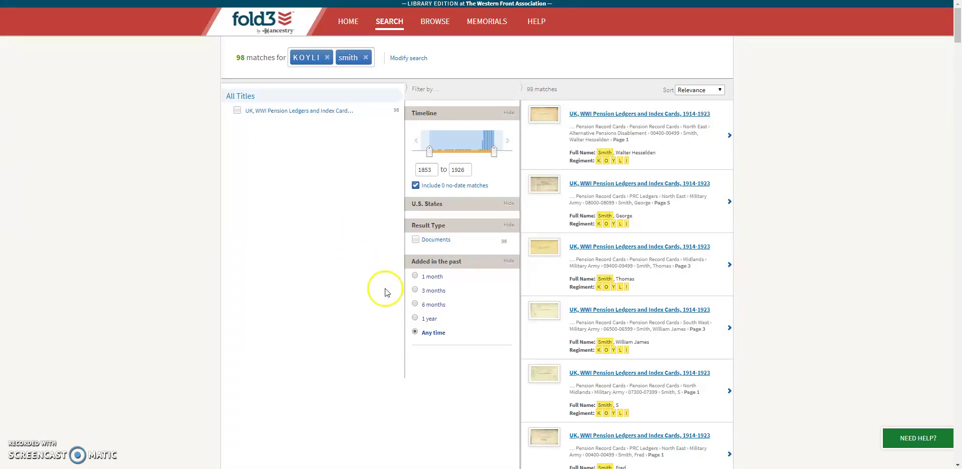
# - View the first result's pension card at full size, examine its regiment entry, and return to the results
pyautogui.click(634, 115)
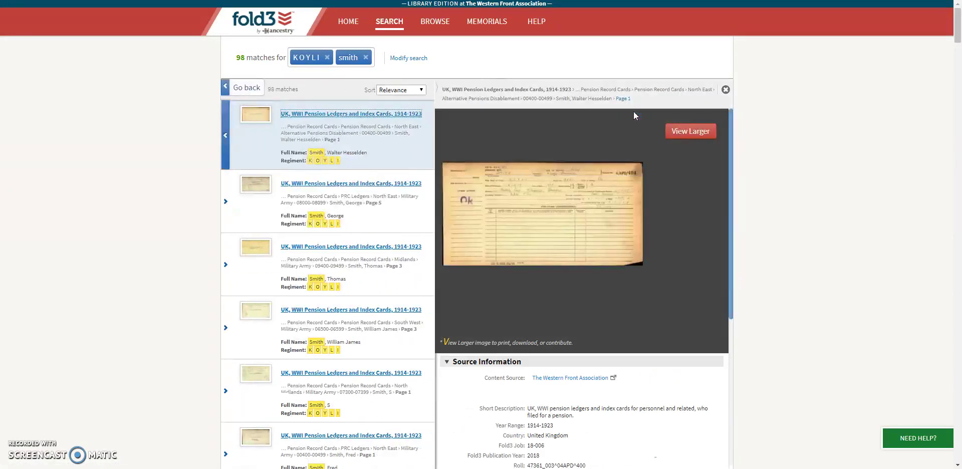
pyautogui.click(517, 232)
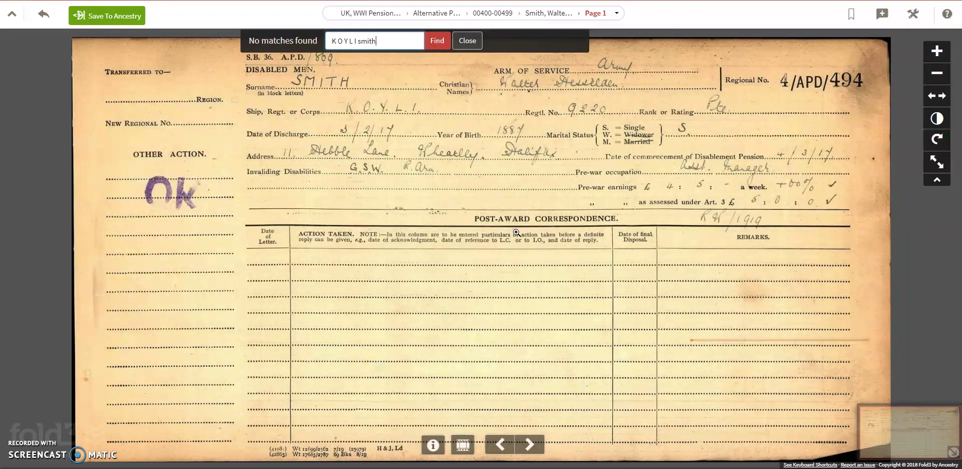
pyautogui.click(356, 179)
pyautogui.click(45, 20)
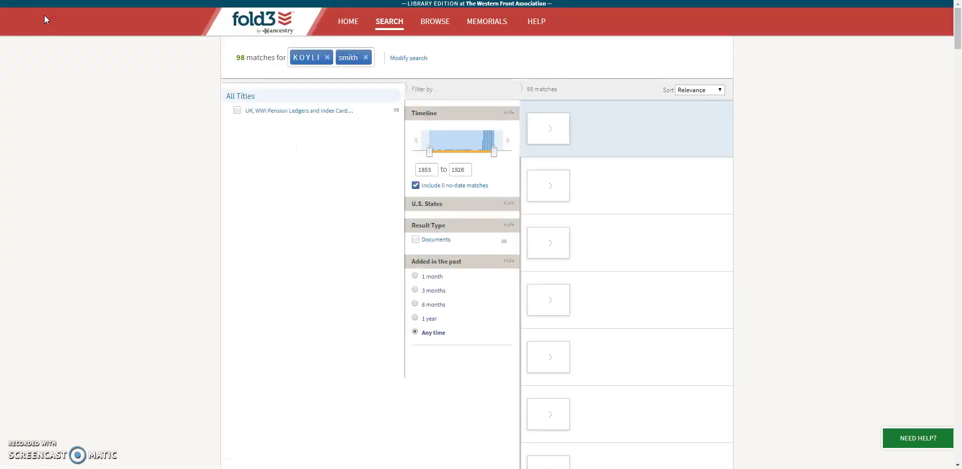
# - Modify the search to a different last name with the keyword swansea and run it
pyautogui.click(418, 60)
pyautogui.doubleClick(418, 56)
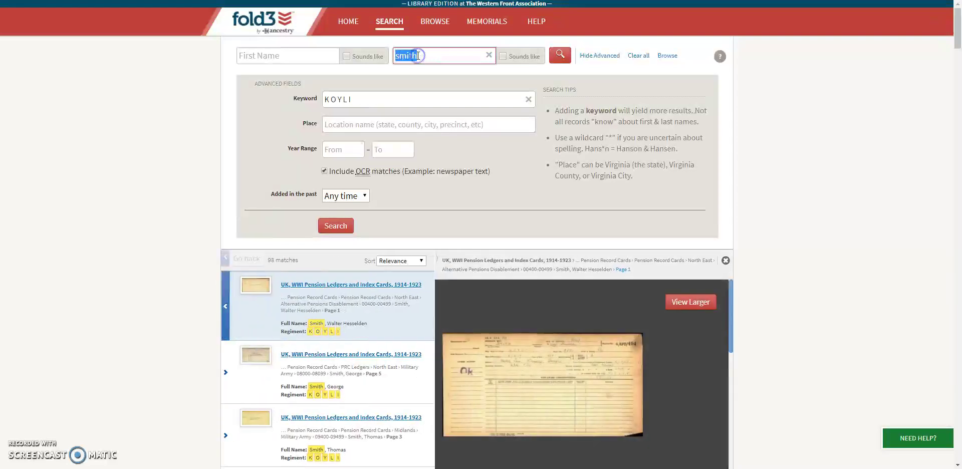
pyautogui.write('jones')
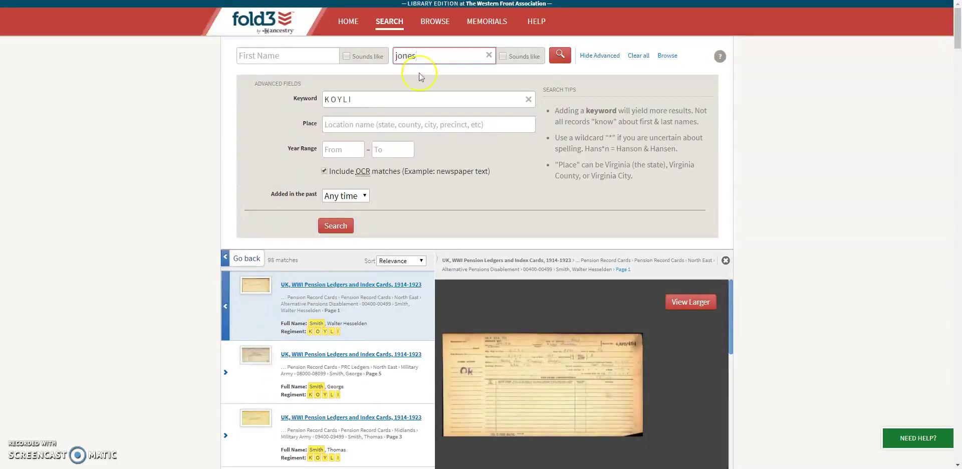
pyautogui.tripleClick(392, 96)
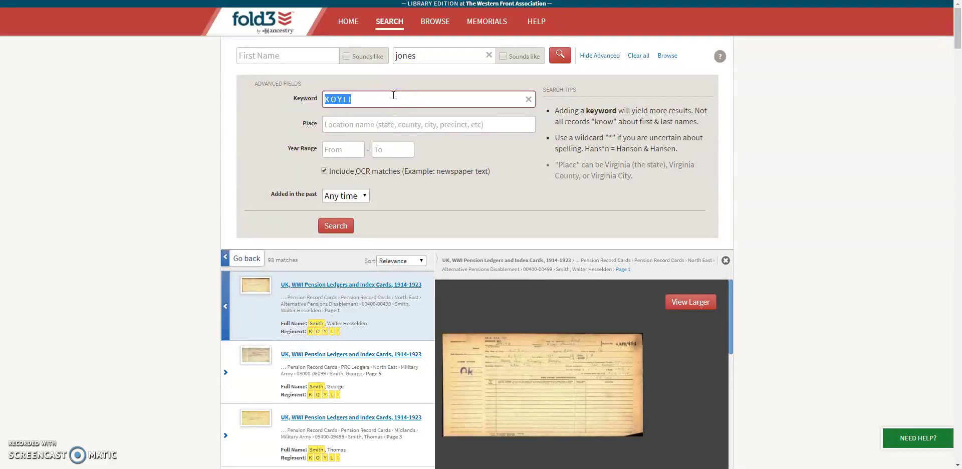
pyautogui.write('swansea')
pyautogui.click(337, 226)
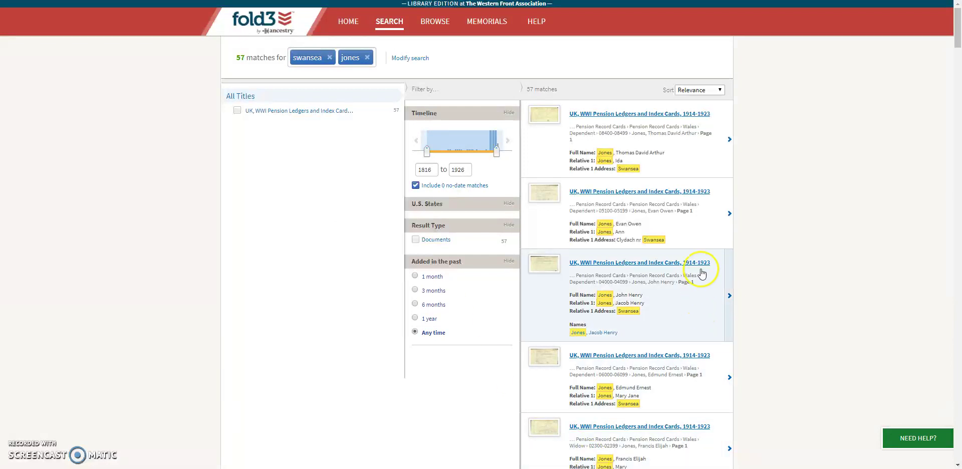
# - View the second result's dependent pension card at full size, examine the claimant's address, and return to the results
pyautogui.click(645, 191)
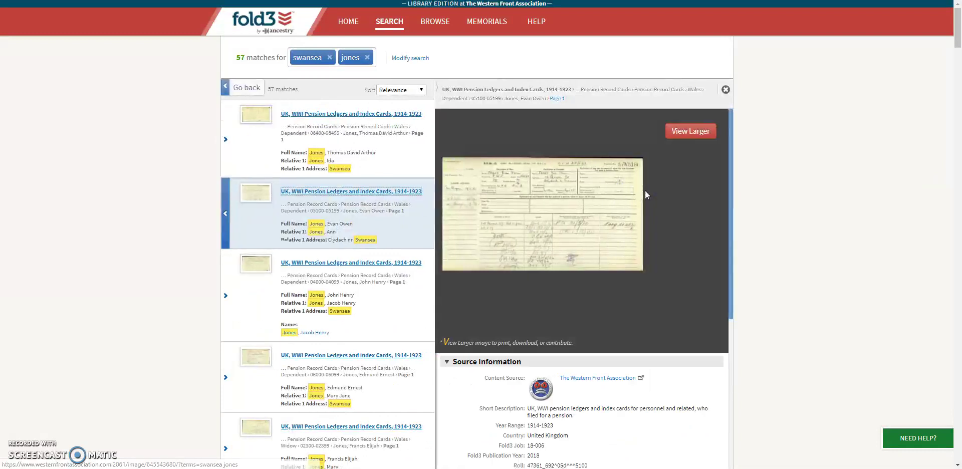
pyautogui.click(549, 214)
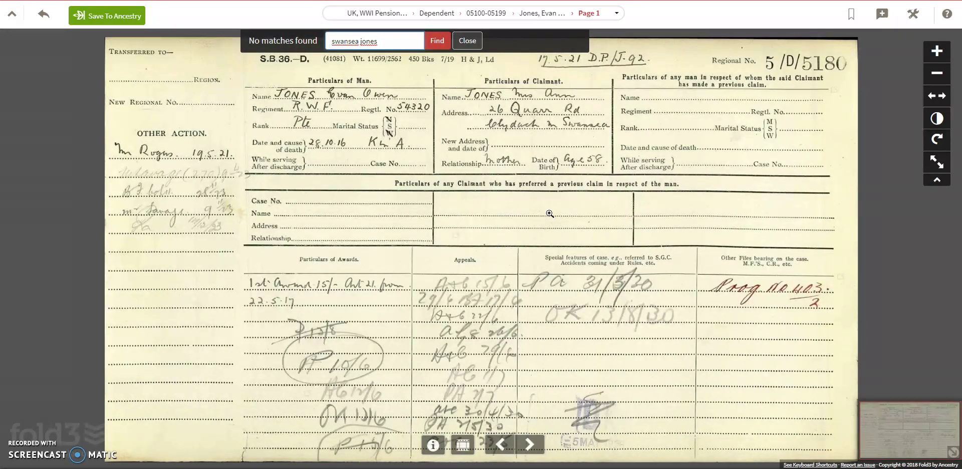
pyautogui.click(499, 90)
pyautogui.click(492, 104)
pyautogui.click(49, 25)
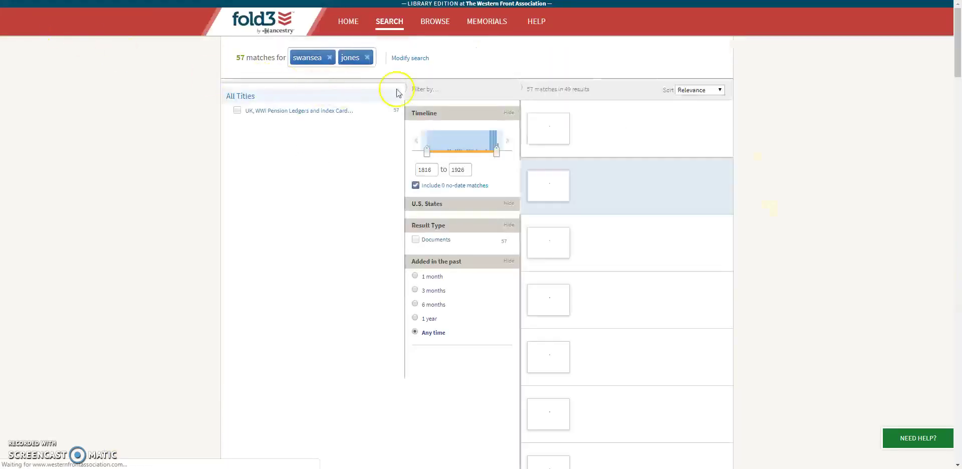
# - Clear the last name and the swansea keyword, and search using only a service number as the keyword
pyautogui.click(410, 58)
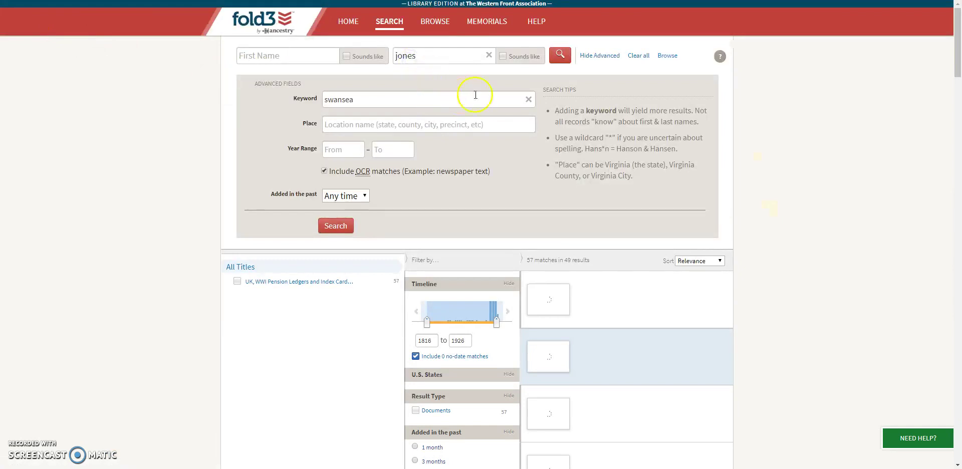
pyautogui.doubleClick(387, 64)
pyautogui.press('BackSpace')
pyautogui.click(487, 20)
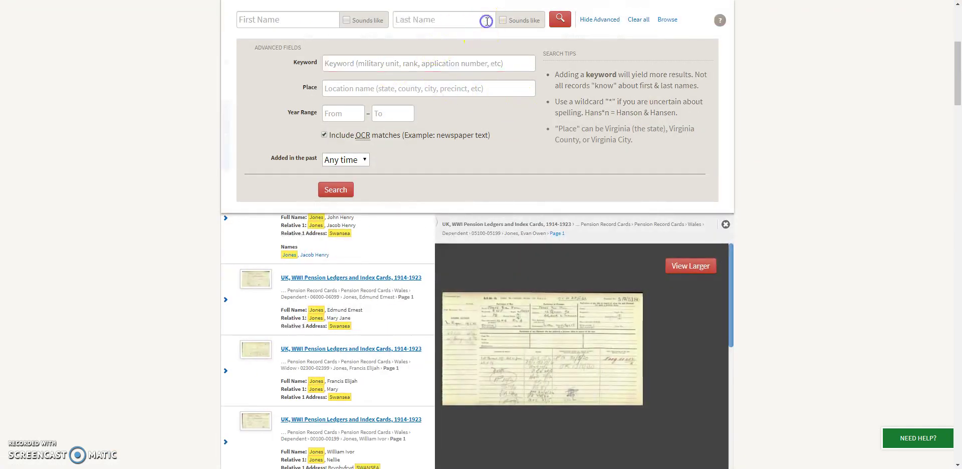
pyautogui.click(337, 64)
pyautogui.write('304096')
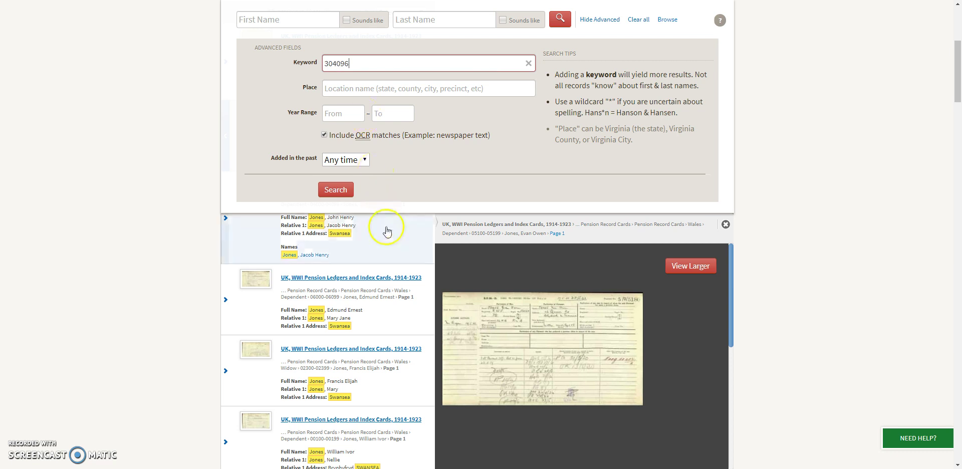
pyautogui.click(341, 191)
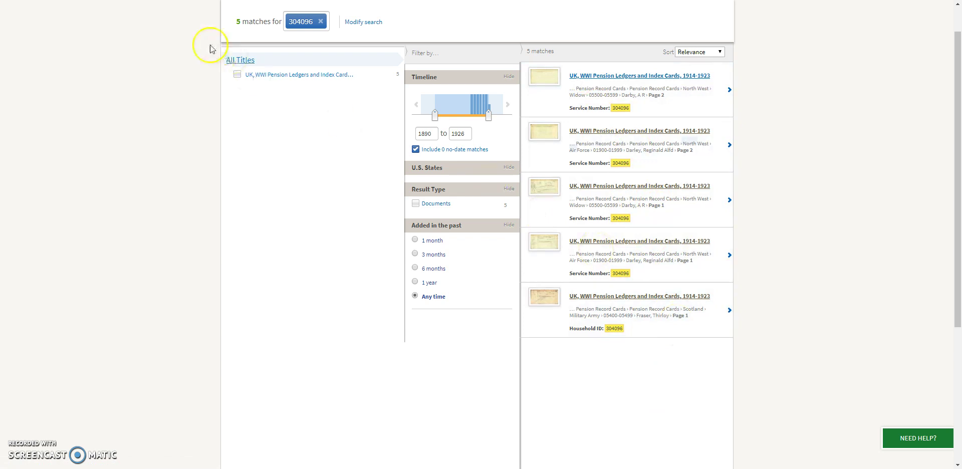
# - View page 1 of the widow's pension card, the third result, at full size and examine its service details
pyautogui.scroll(1, 481, 235)
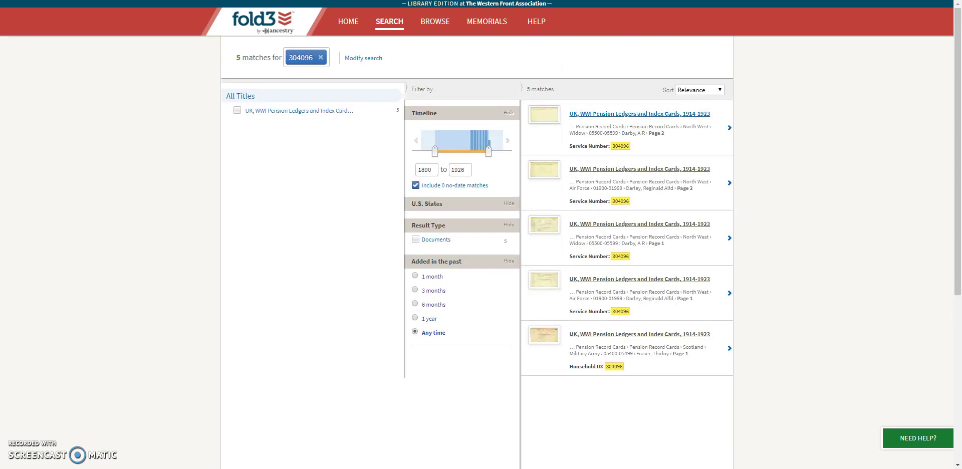
pyautogui.click(643, 237)
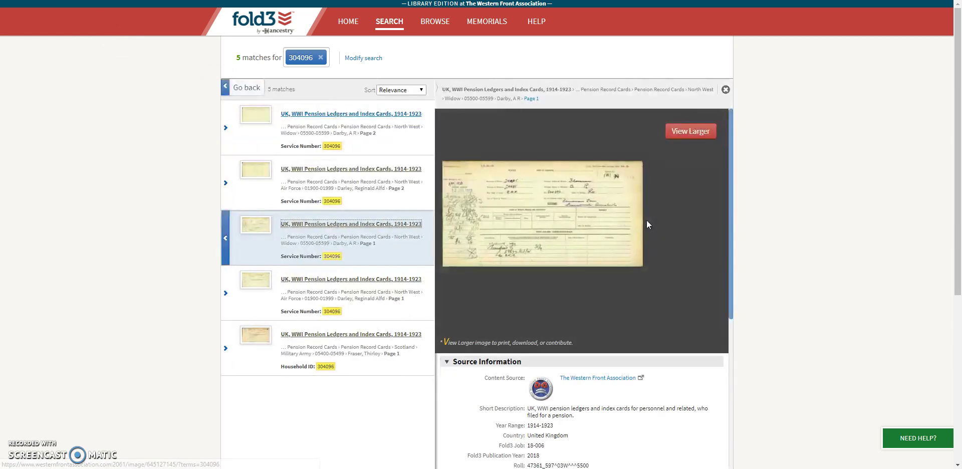
pyautogui.click(552, 215)
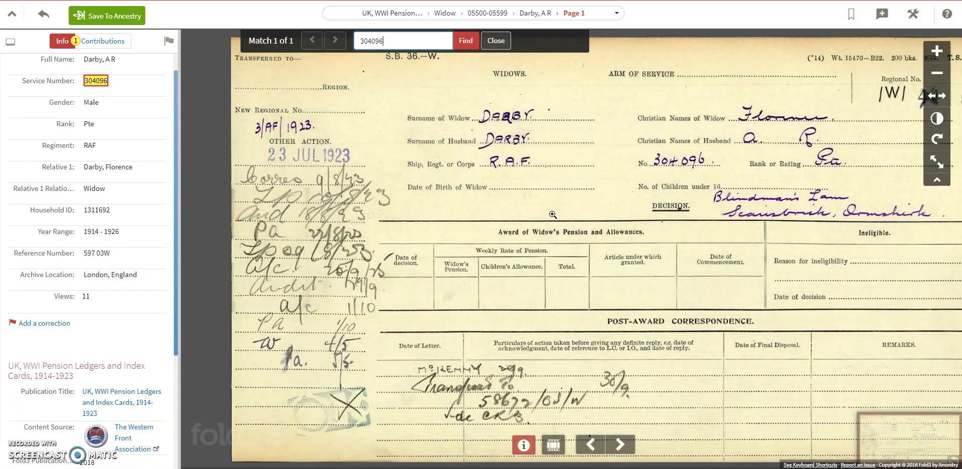
pyautogui.moveTo(697, 250); pyautogui.dragTo(623, 259)
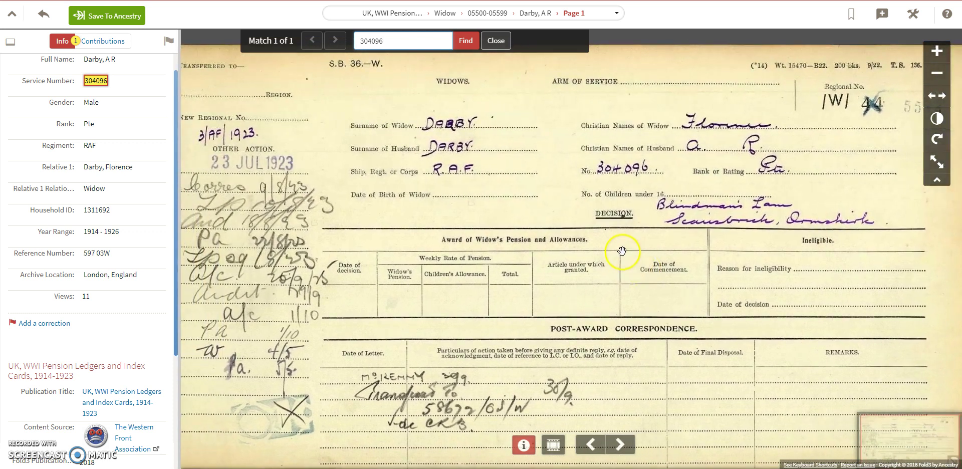
# - Examine the regional numbers and handwritten notes across the widow's pension card, and return to the search page
pyautogui.moveTo(621, 250); pyautogui.dragTo(641, 247)
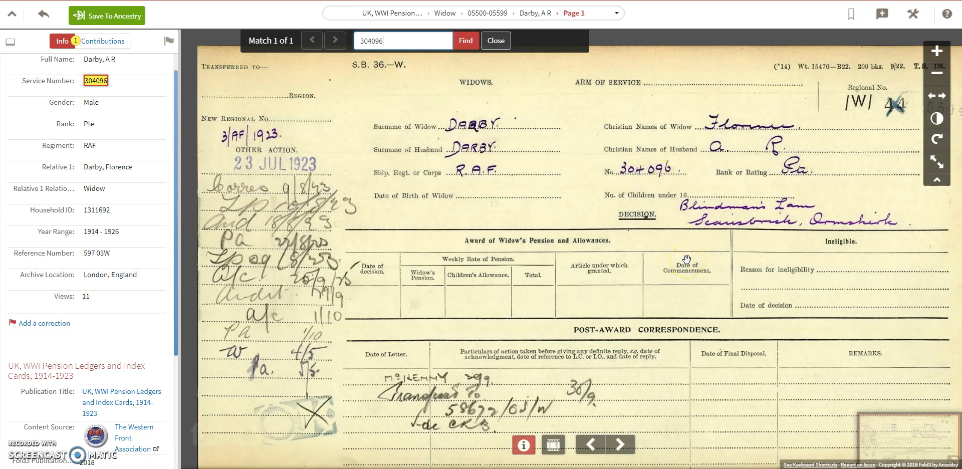
pyautogui.moveTo(696, 268); pyautogui.dragTo(630, 290)
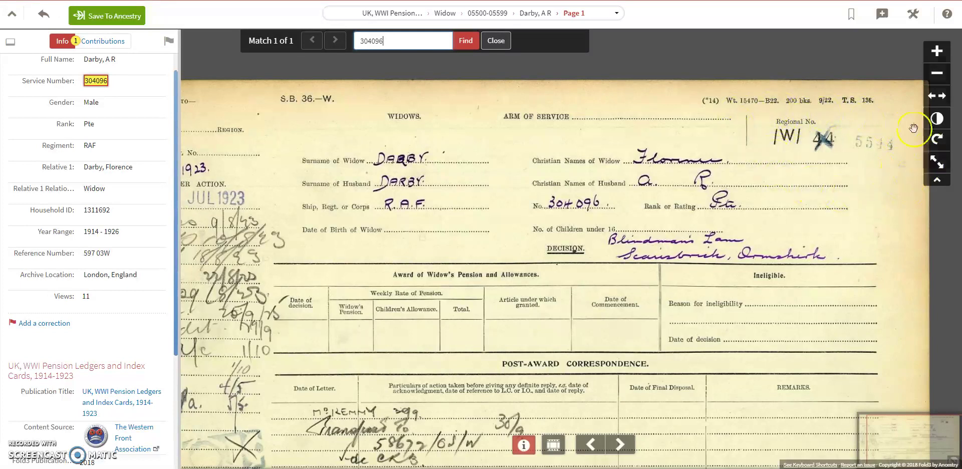
pyautogui.moveTo(519, 167); pyautogui.dragTo(636, 145)
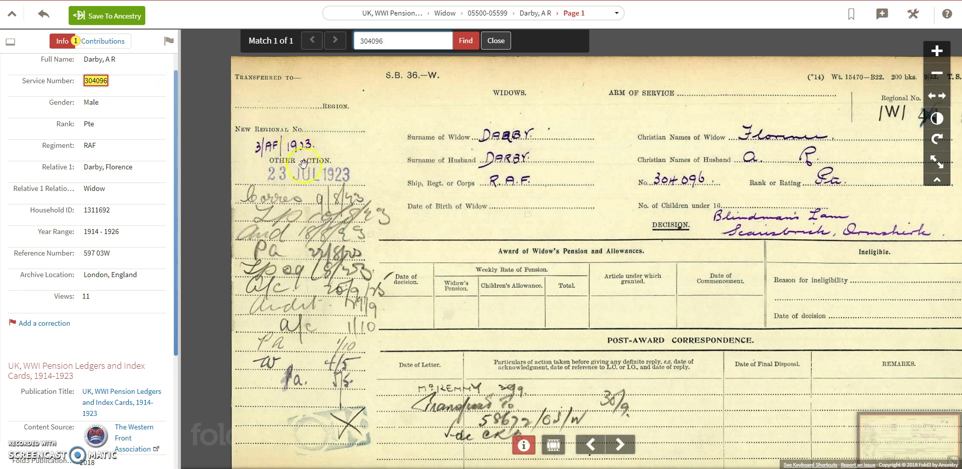
pyautogui.click(48, 16)
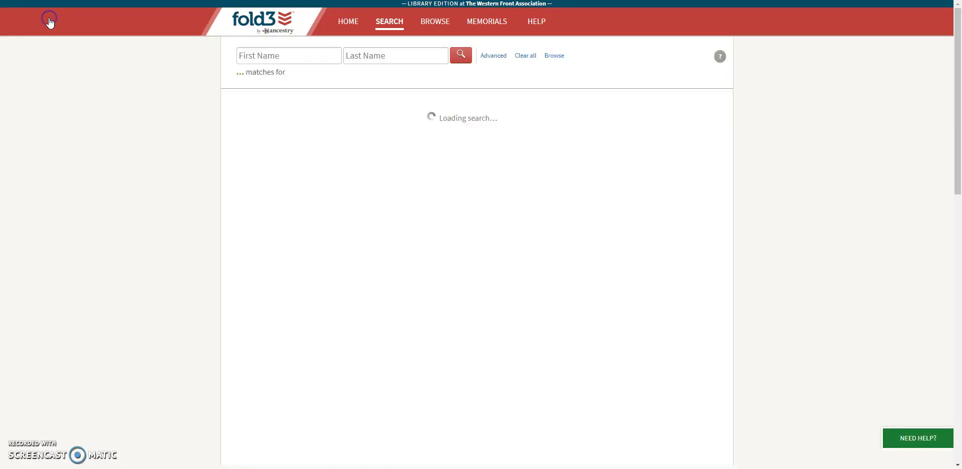
# - Browse All Titles to UK, WWI Pension Ledgers and Index Cards, 1914-1923, down to the Pension Record Cards description within Pension Record Cards
pyautogui.click(434, 23)
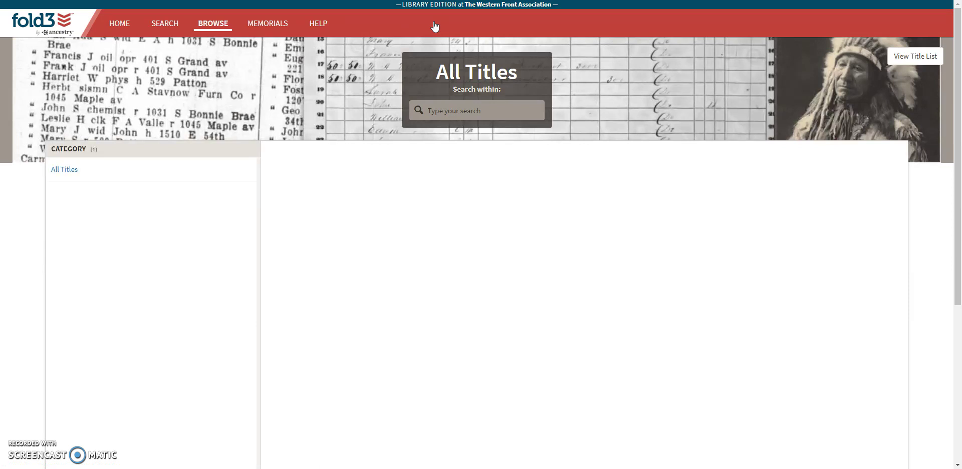
pyautogui.click(63, 173)
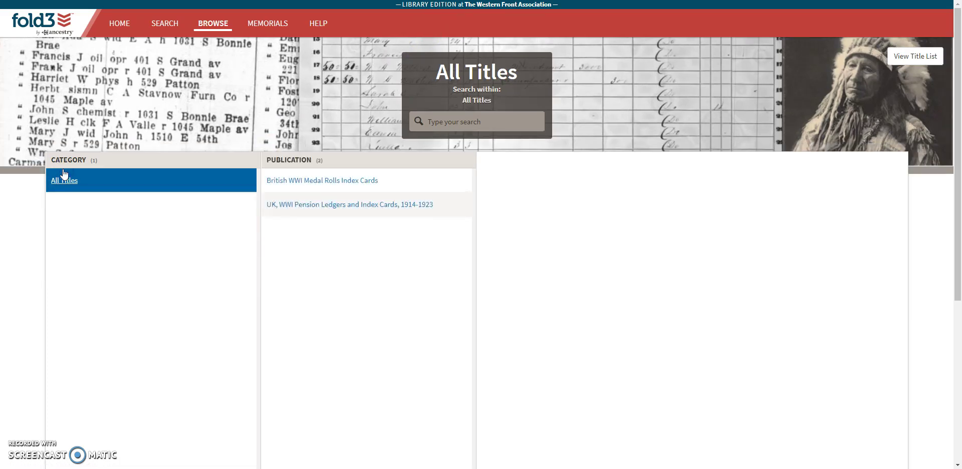
pyautogui.click(333, 205)
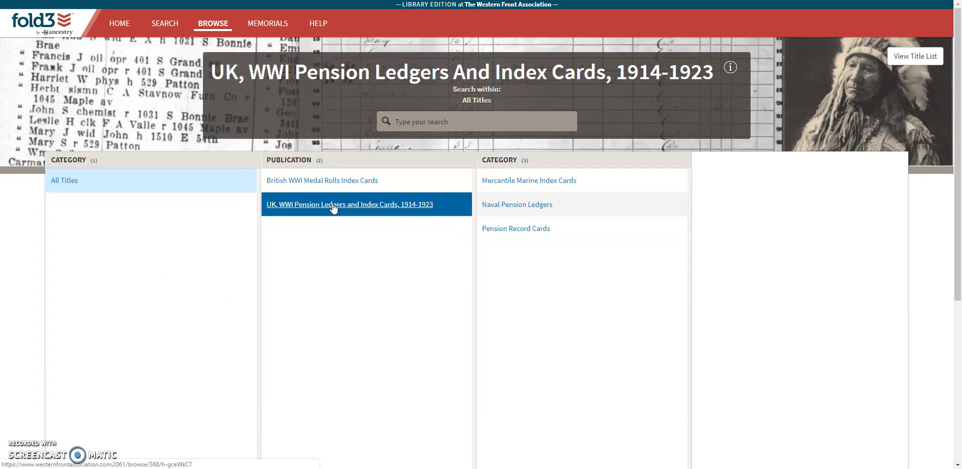
pyautogui.click(504, 235)
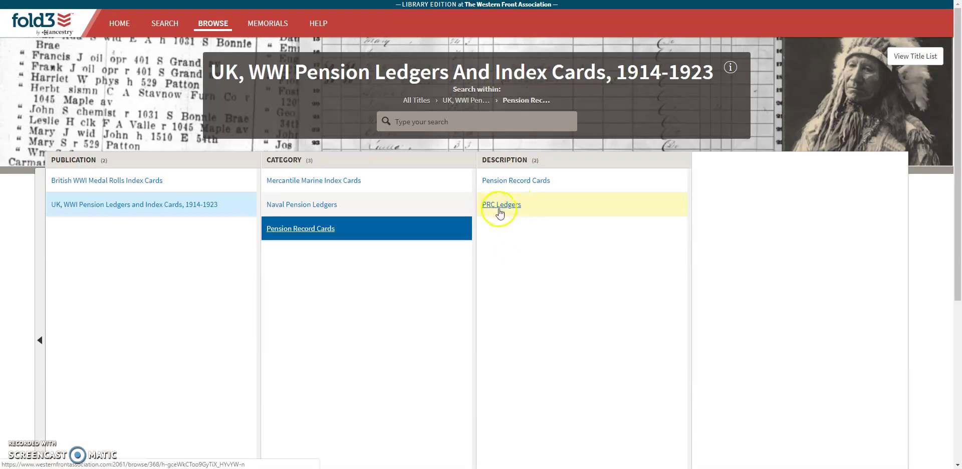
pyautogui.click(529, 184)
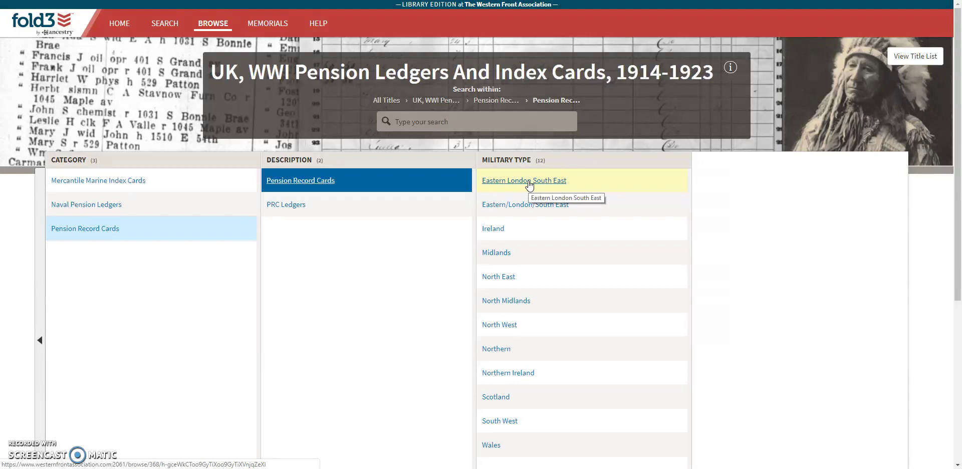
pyautogui.scroll(-2, 604, 319)
pyautogui.scroll(1, 604, 319)
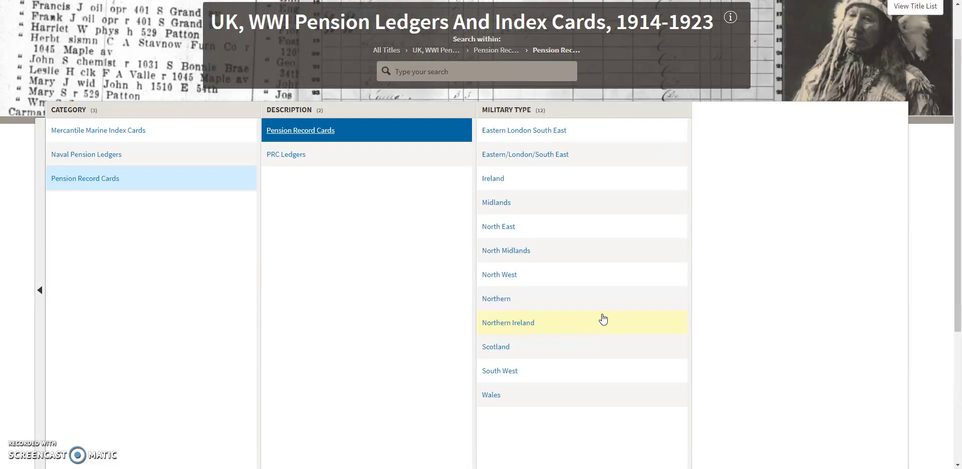
pyautogui.click(502, 275)
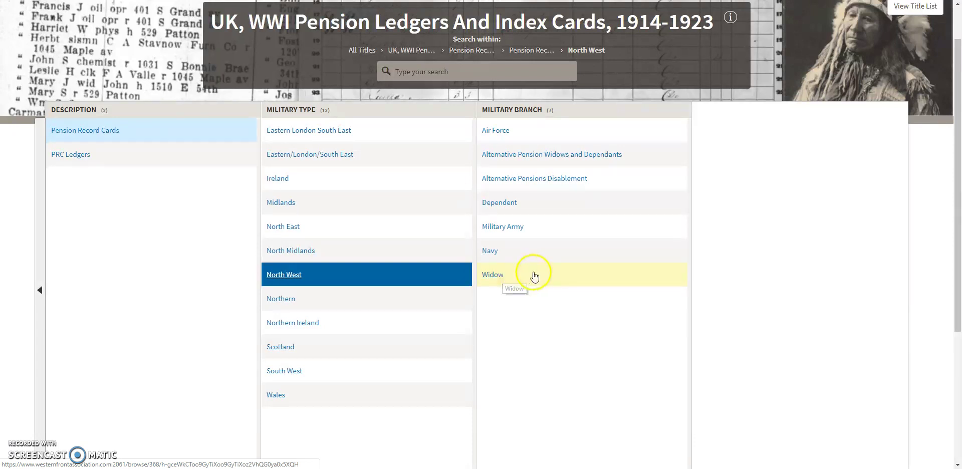
pyautogui.click(498, 132)
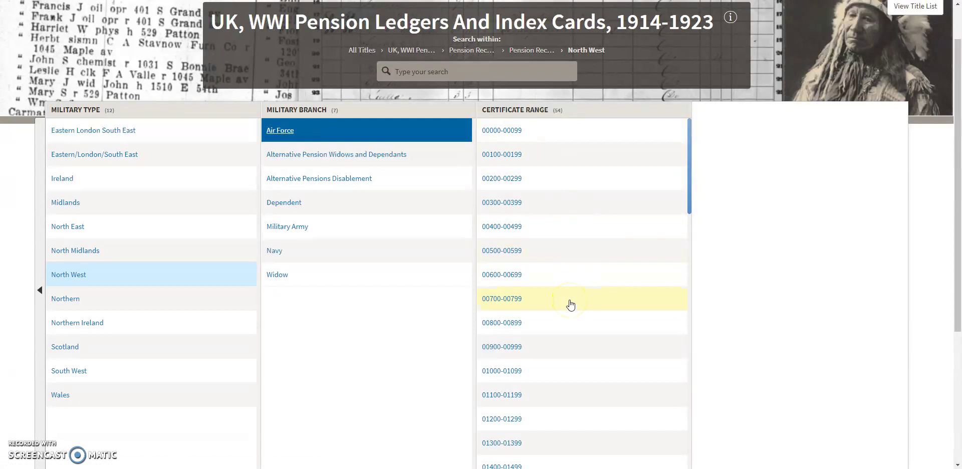
pyautogui.scroll(-5, 570, 304)
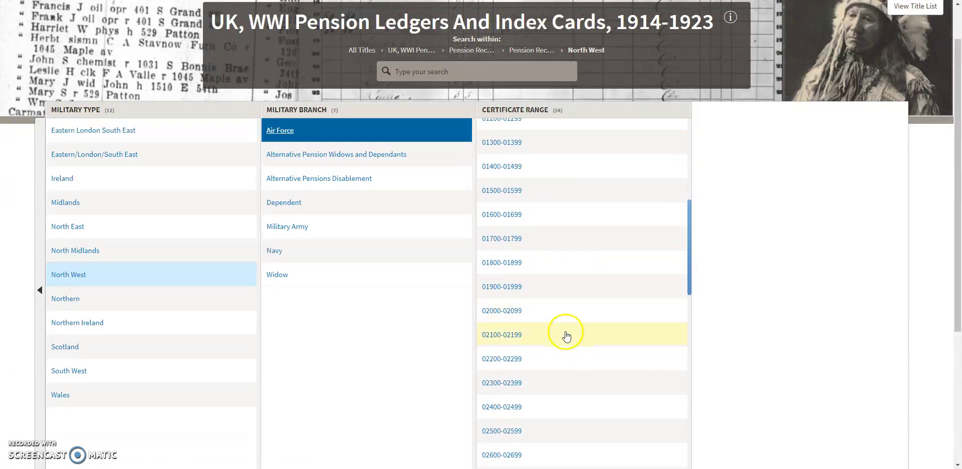
pyautogui.click(501, 287)
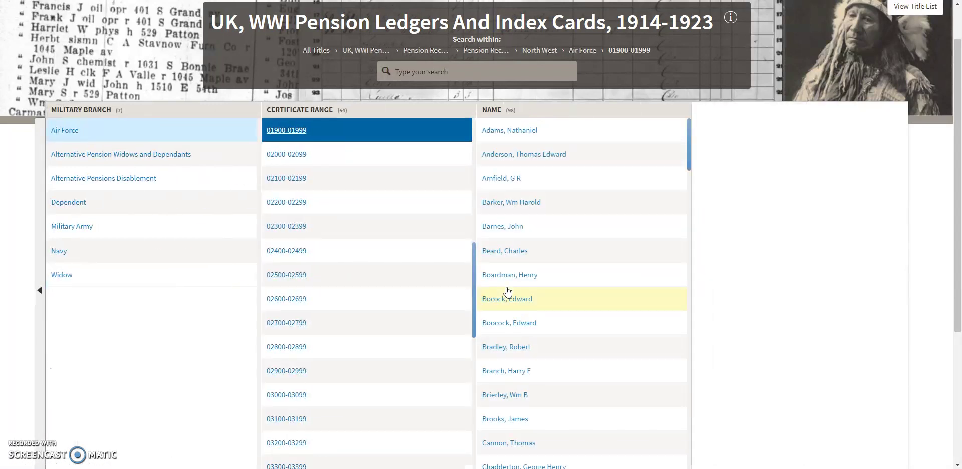
# - Find the serviceman's name in the certificate range's name list and open page 1 of his pension card
pyautogui.scroll(-5, 645, 206)
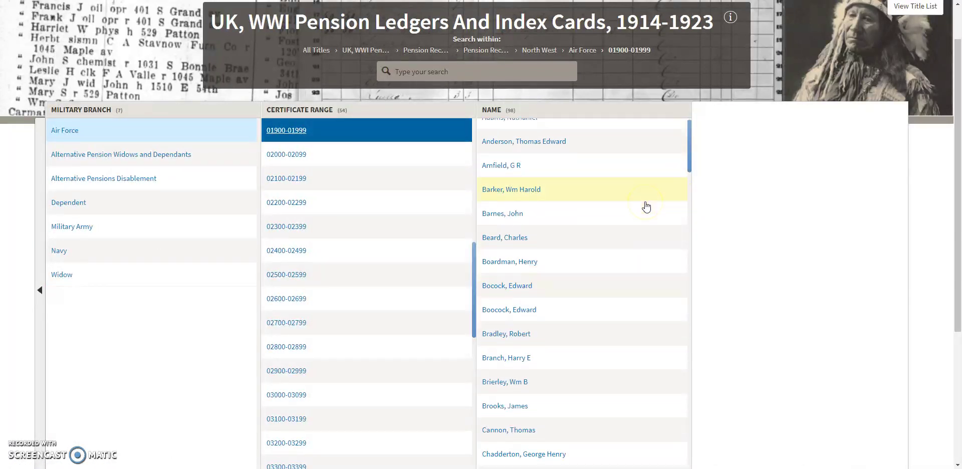
pyautogui.scroll(-4, 645, 207)
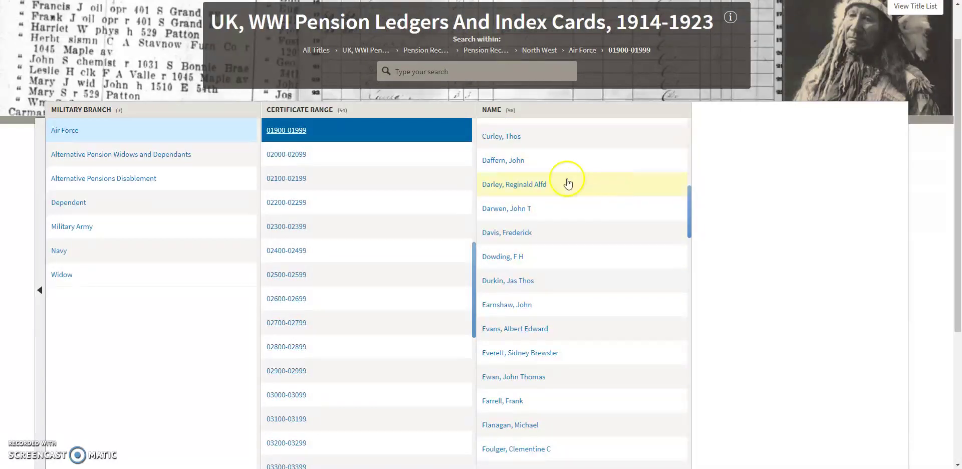
pyautogui.click(506, 186)
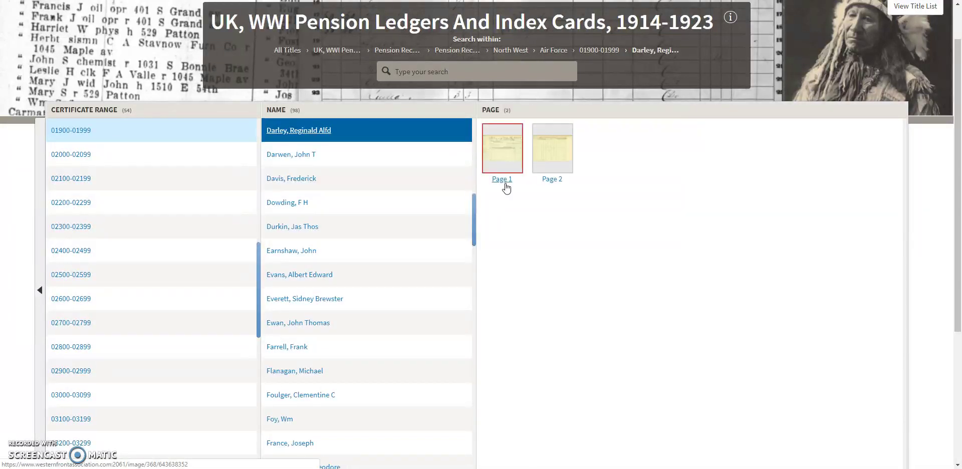
pyautogui.click(504, 149)
pyautogui.click(504, 149)
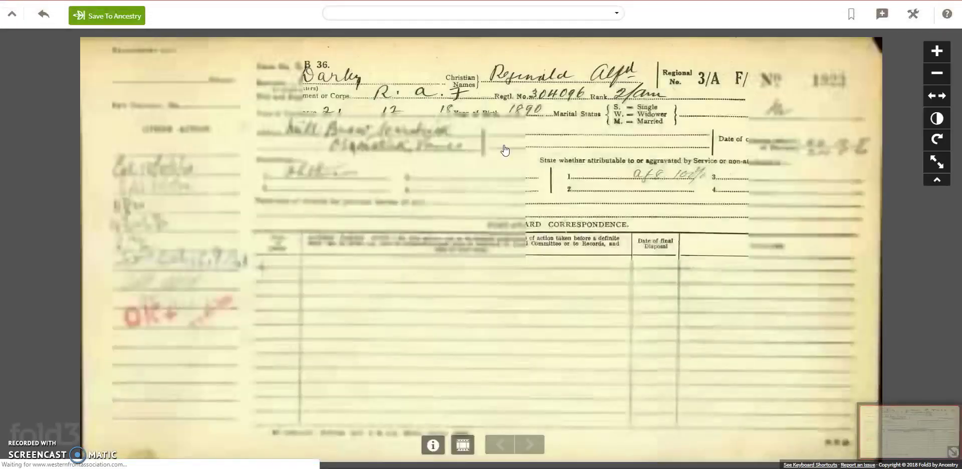